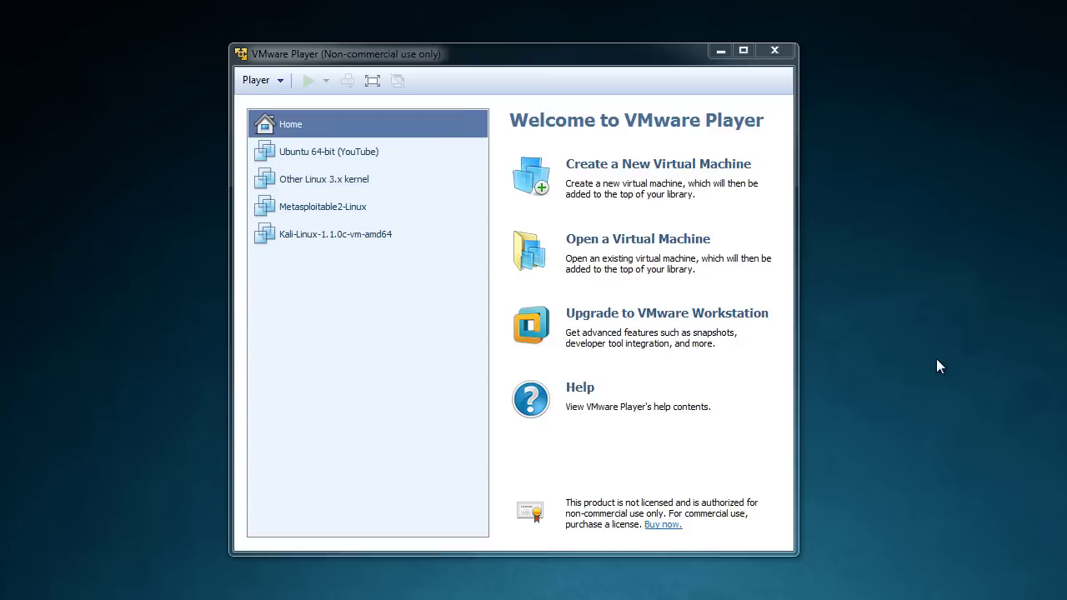
Review the USB Controller settings of the Ubuntu 64-bit (YouTube) virtual machine and leave them without saving.
click(719, 52)
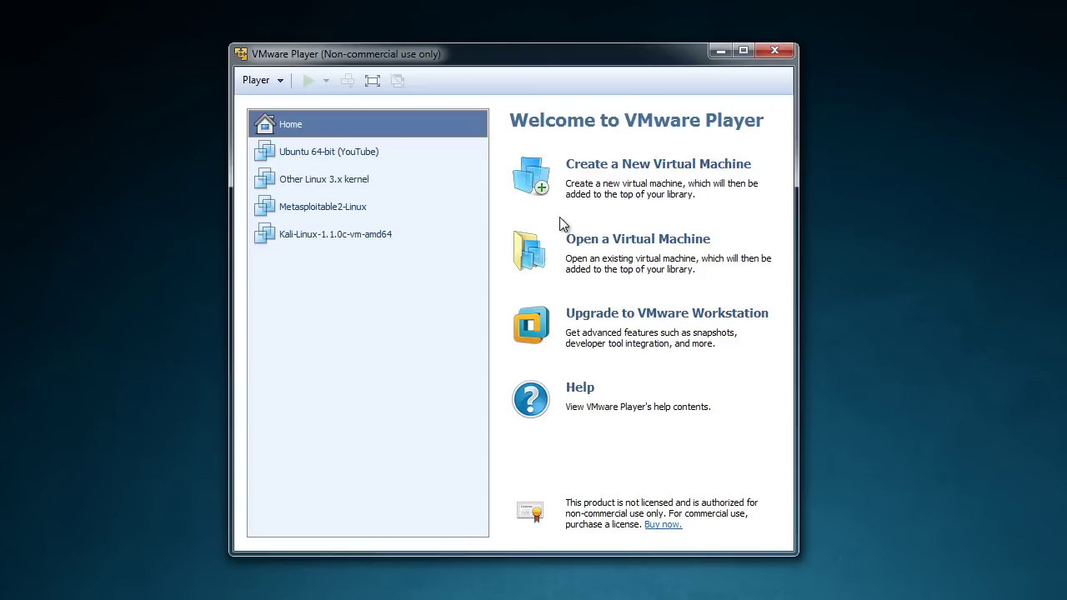
click(298, 152)
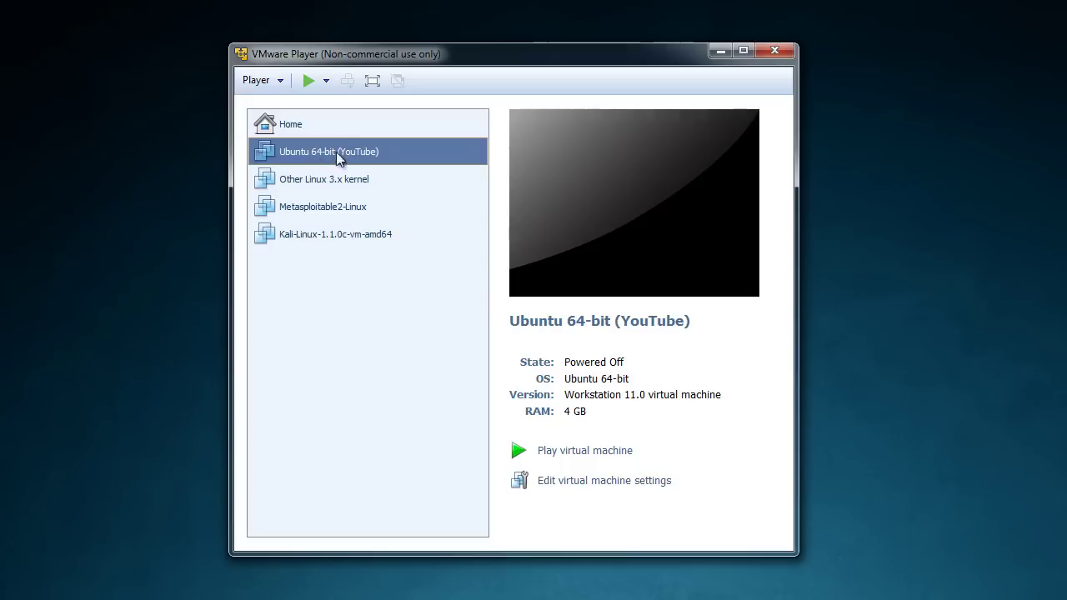
click(607, 481)
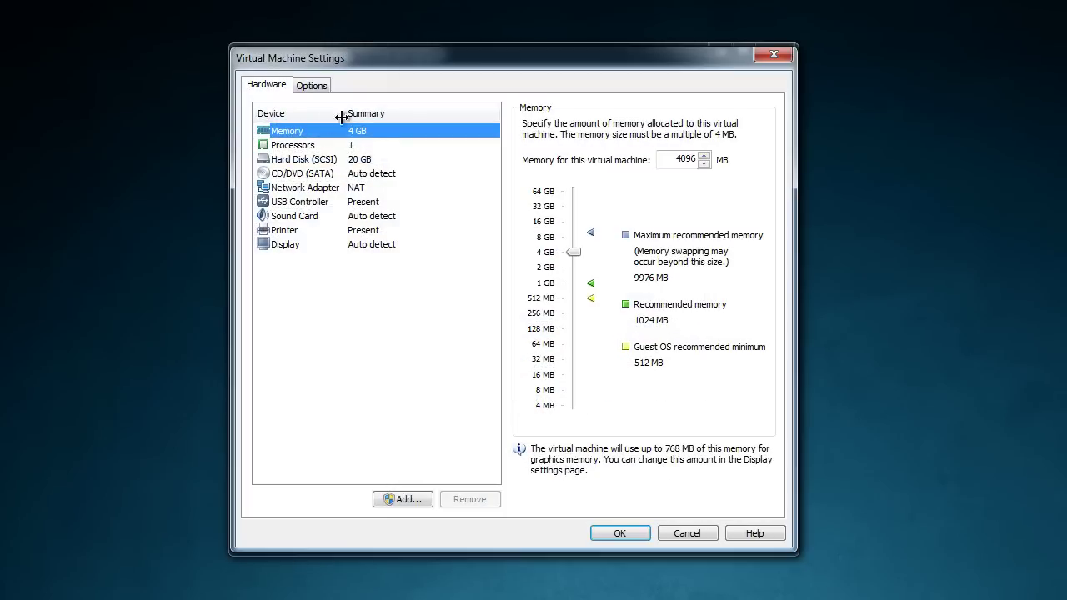
click(299, 205)
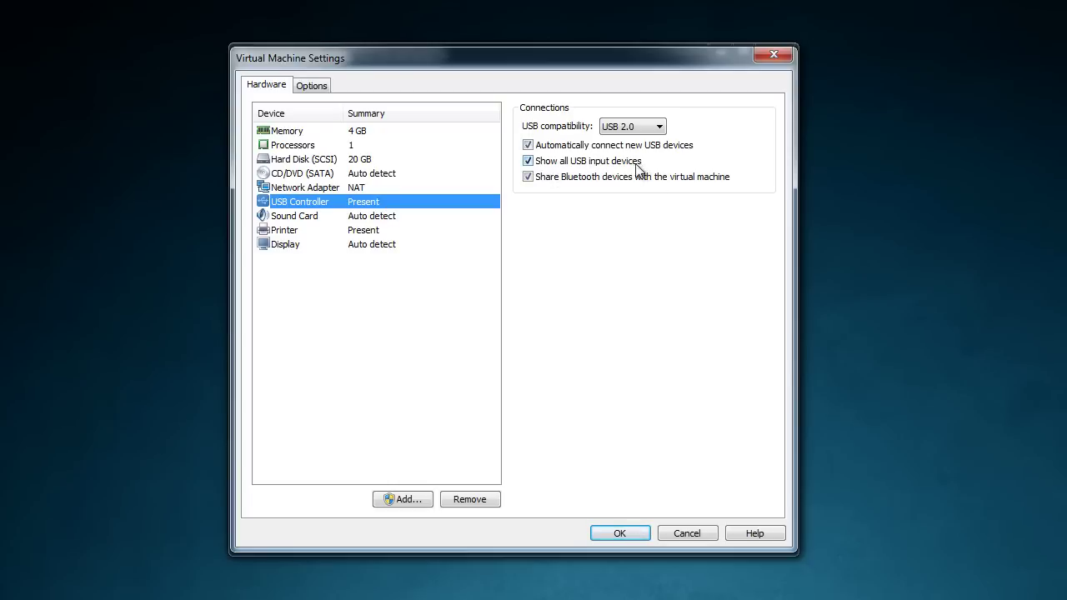
click(687, 534)
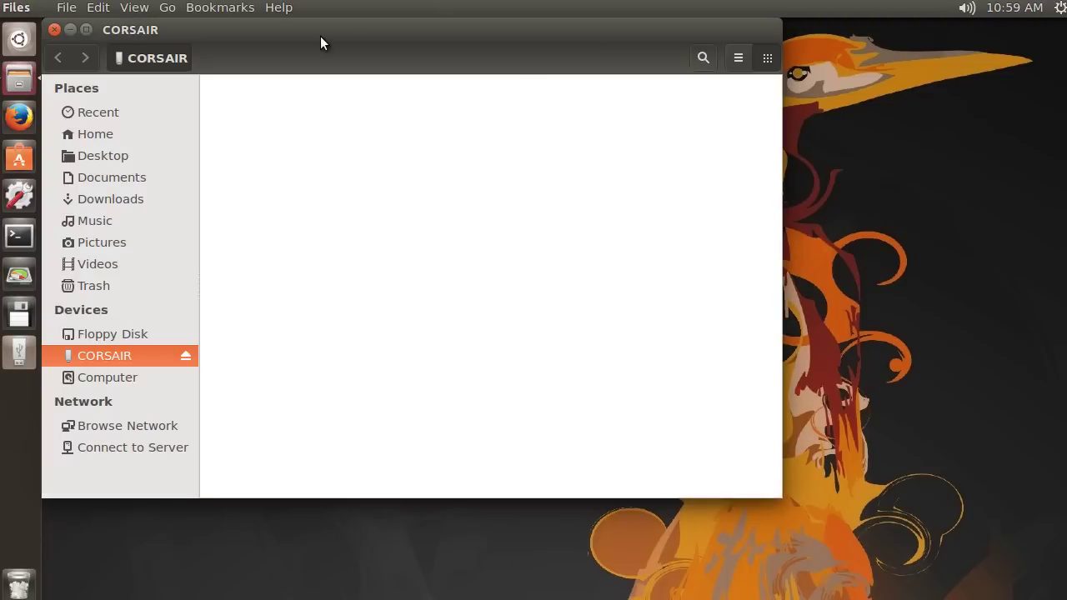
Close the CORSAIR drive's file window and open a terminal placed clear of the desktop ISO file.
drag(322, 41, 586, 88)
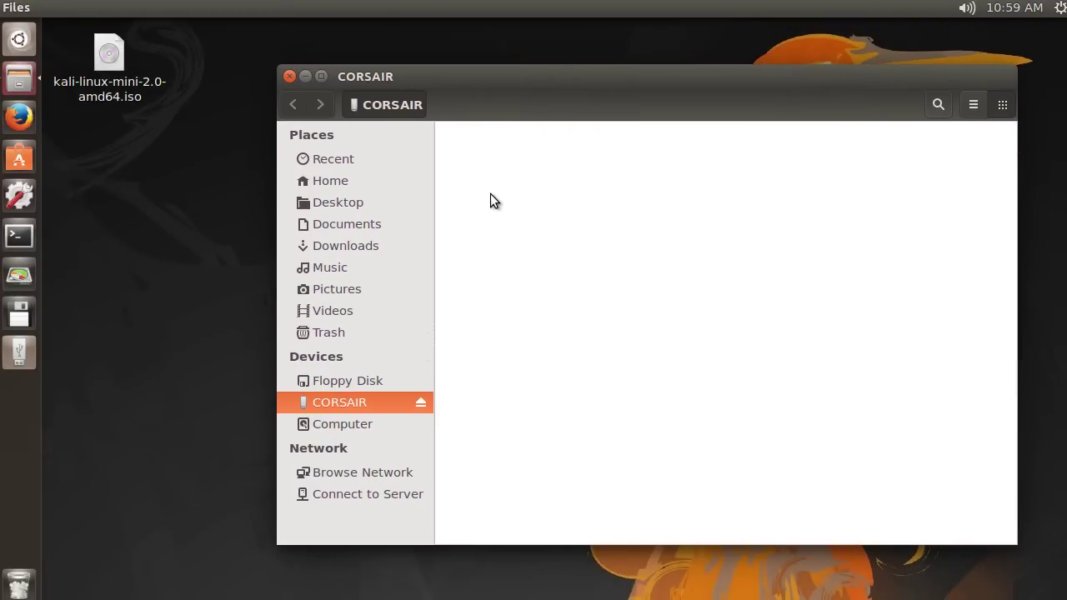
click(289, 76)
click(18, 240)
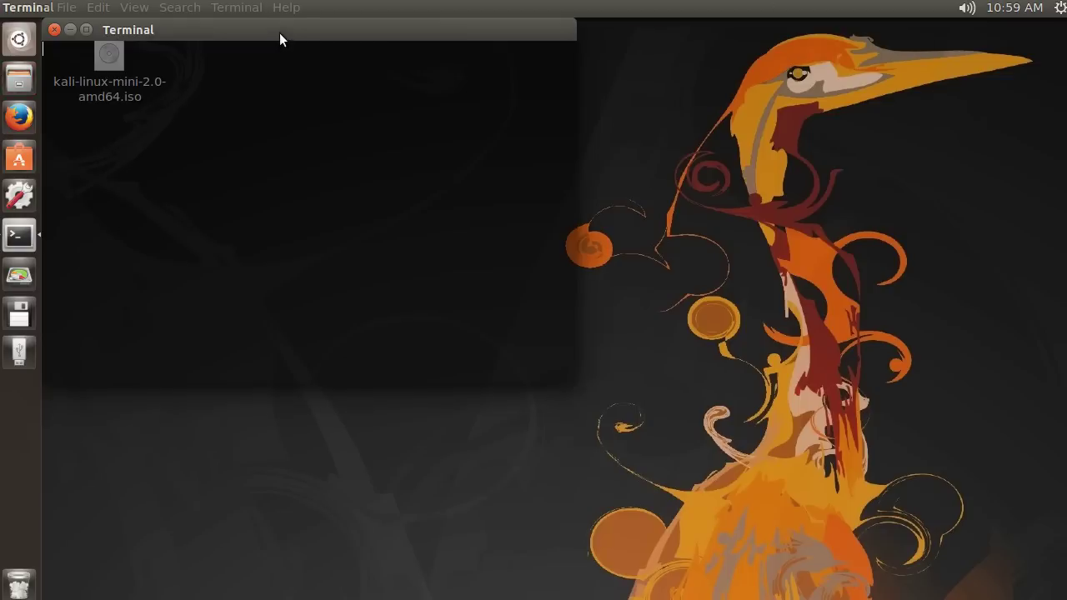
drag(280, 33, 434, 97)
Switch the terminal to the profile with larger text and a darker background, and reposition its window on the desktop.
right_click(365, 208)
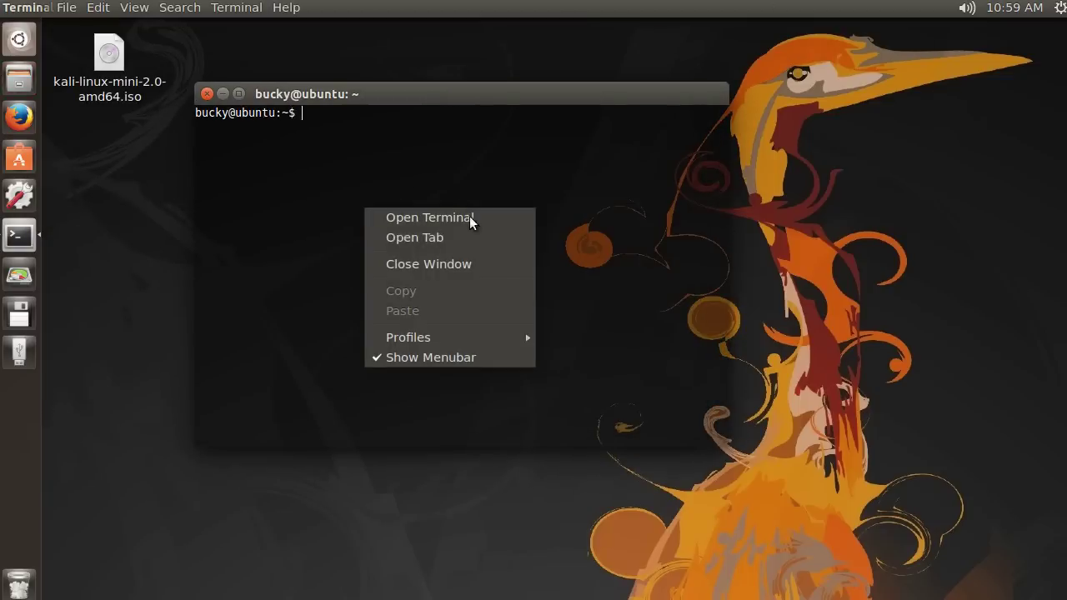
mouse_move(446, 334)
click(570, 351)
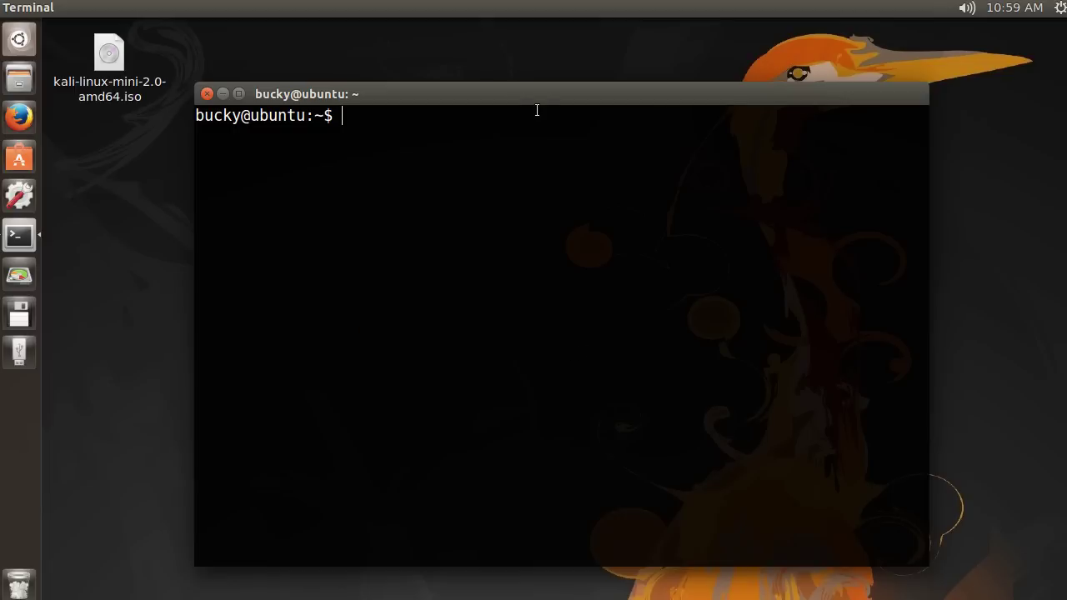
drag(551, 99, 545, 58)
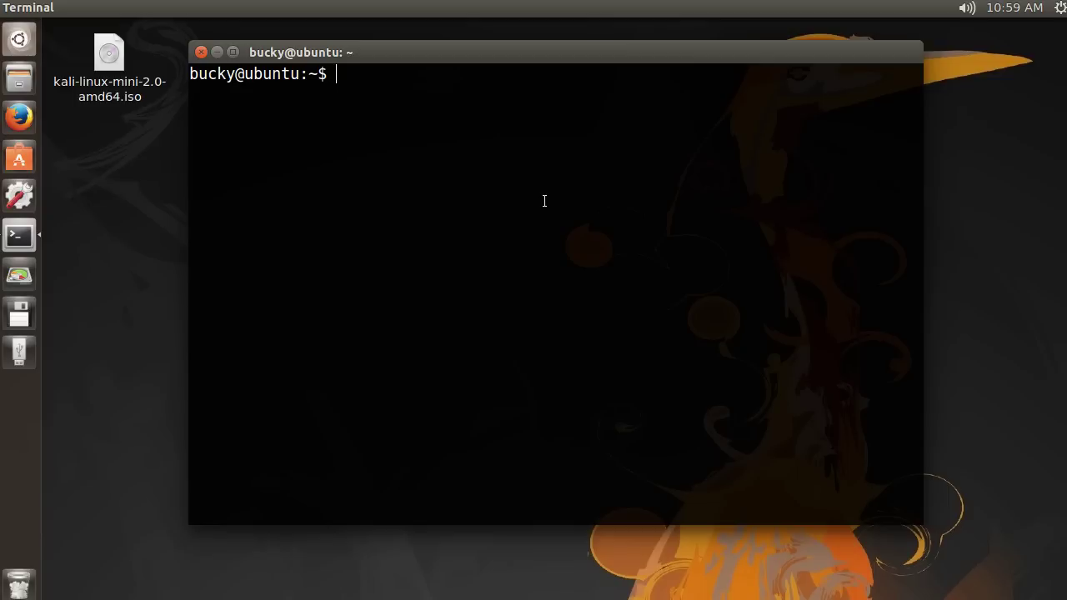
drag(541, 53, 545, 68)
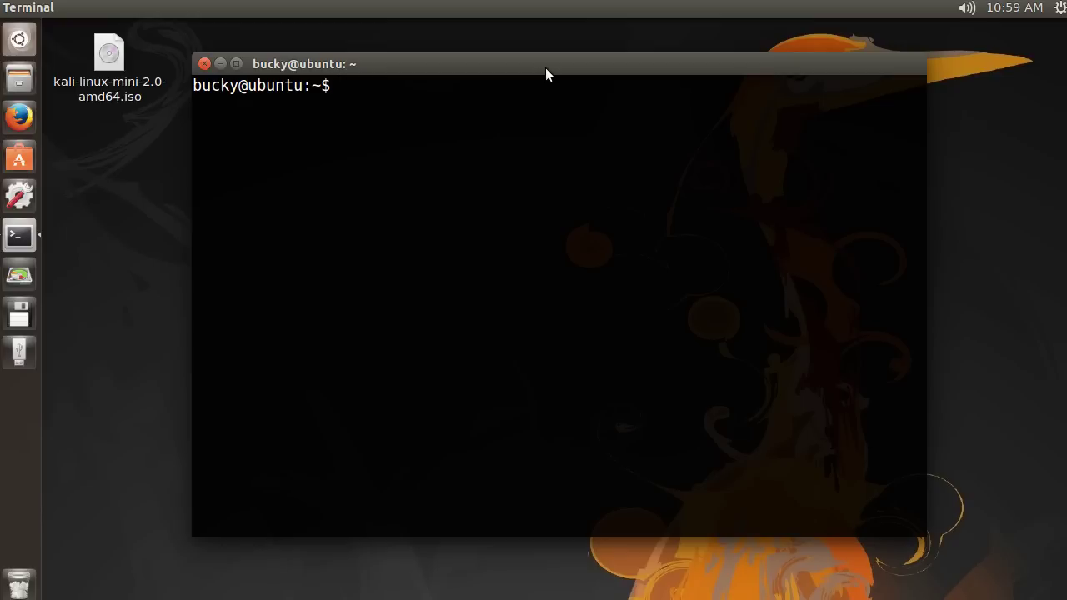
Install GParted with "sudo apt-get install gparted", entering the account password to authorize it.
text(sudo apt-get install g)
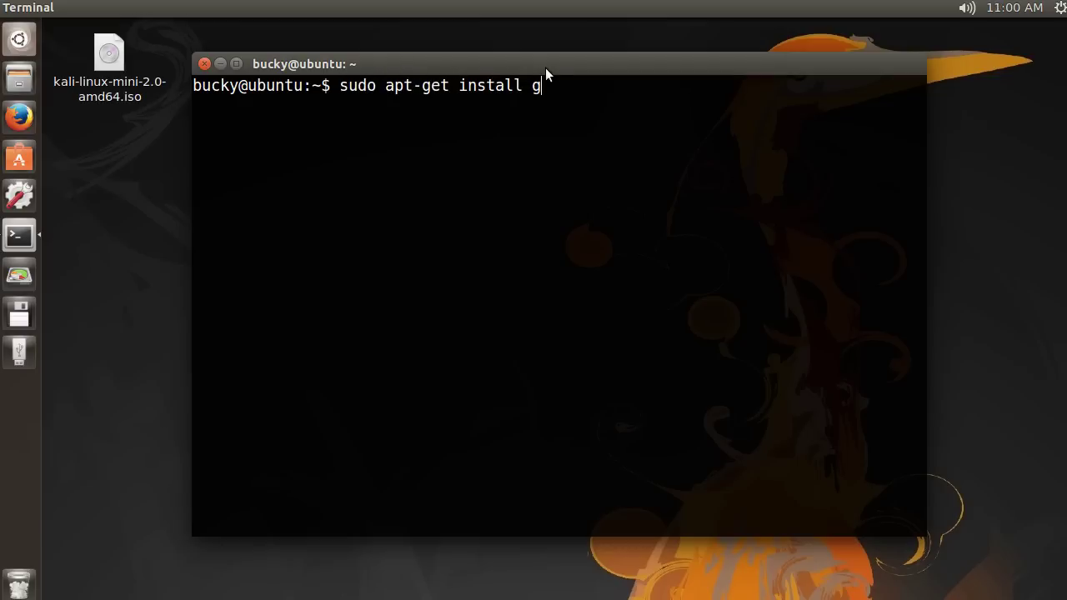
text(parted)
key(Return)
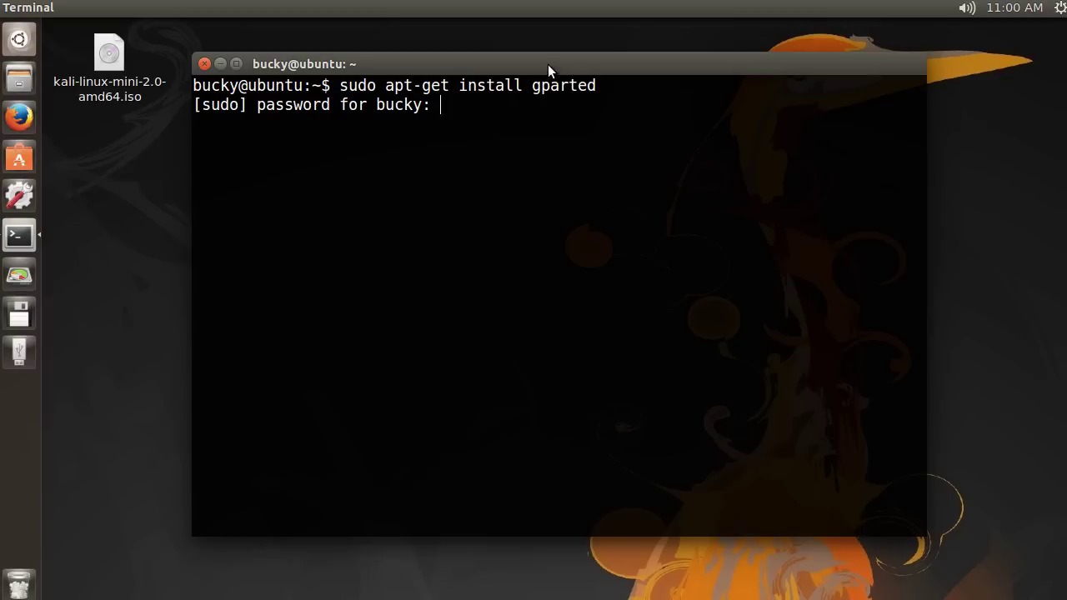
key(Return)
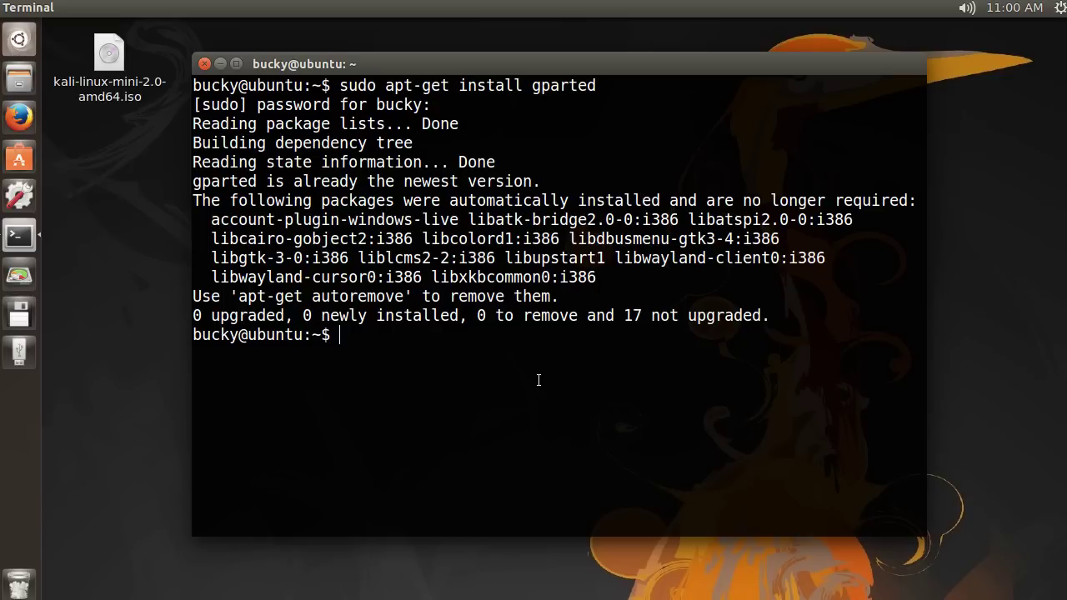
Launch GParted with "sudo gparted", minimize the terminal, and enlarge and reposition the GParted window.
text(sudo gparted)
key(Return)
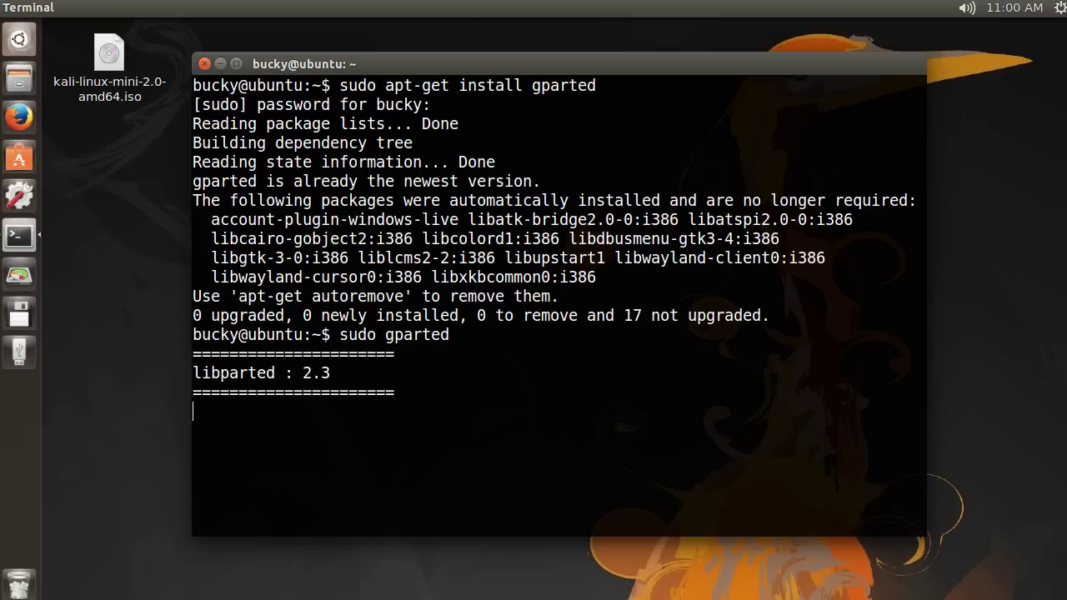
click(220, 65)
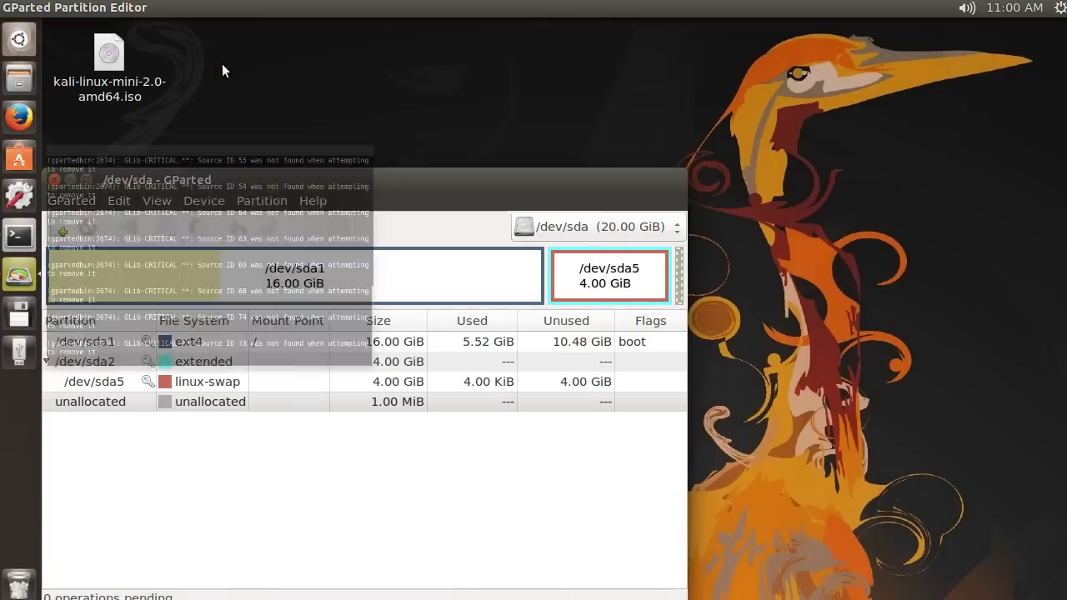
drag(250, 177, 390, 64)
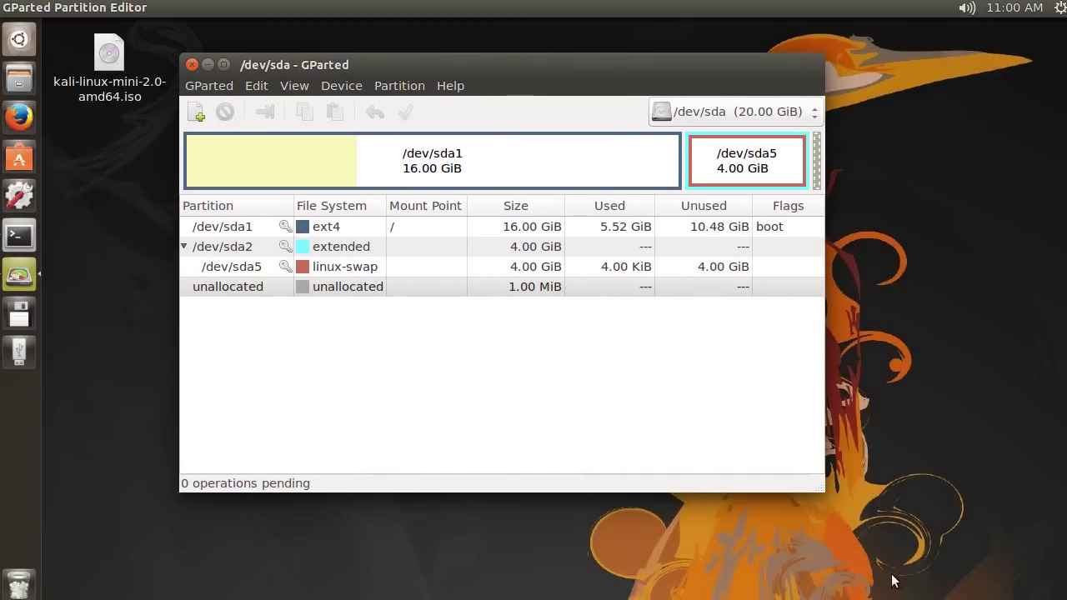
drag(819, 489, 931, 548)
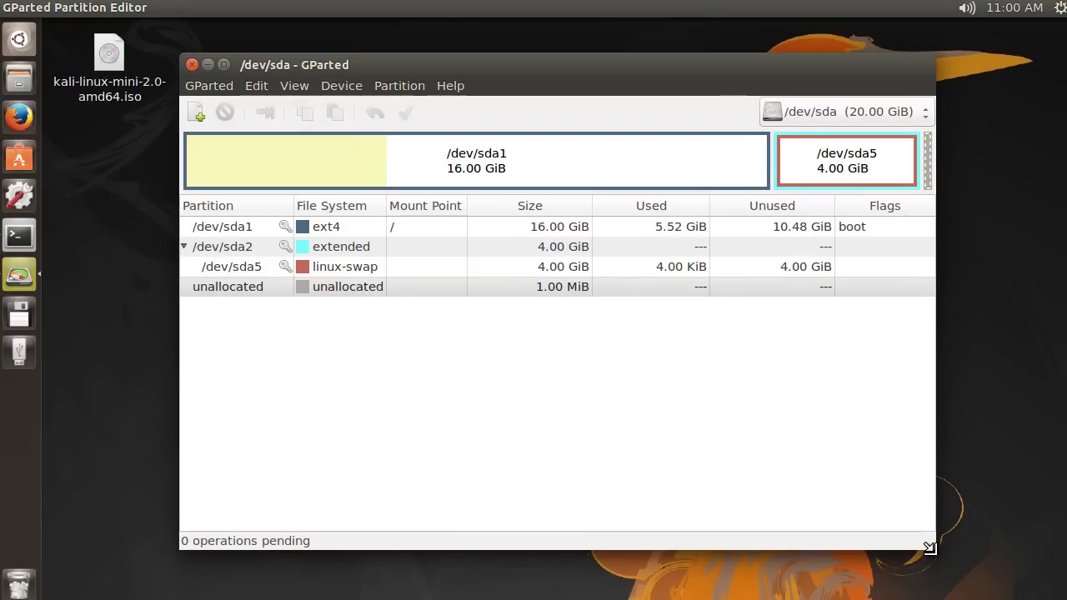
drag(450, 65, 492, 66)
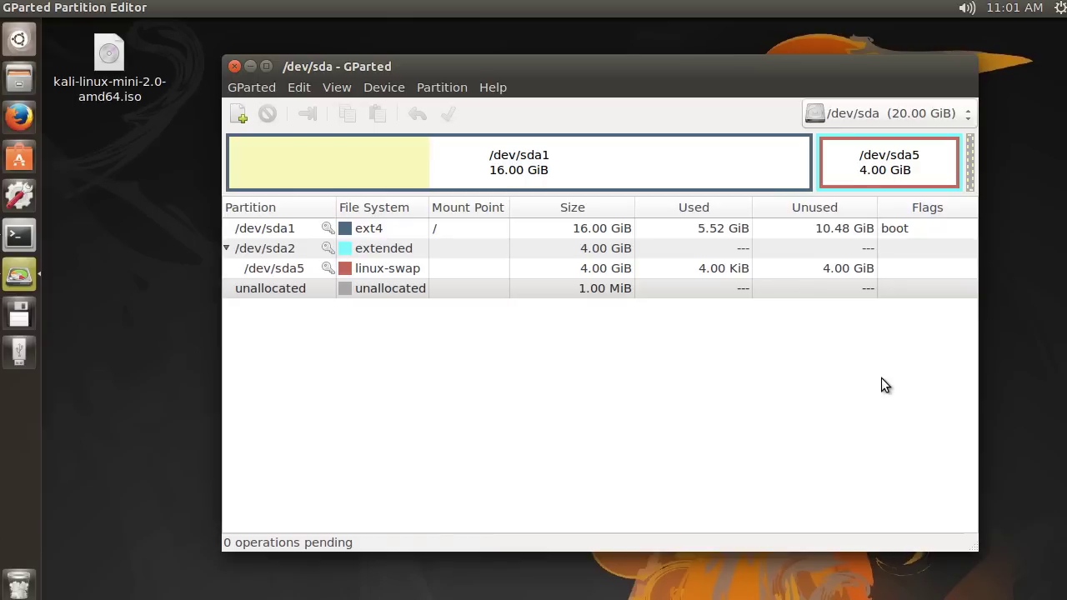
Check the available devices and examine the /dev/sda1, /dev/sda2 and unallocated entries of /dev/sda.
click(906, 116)
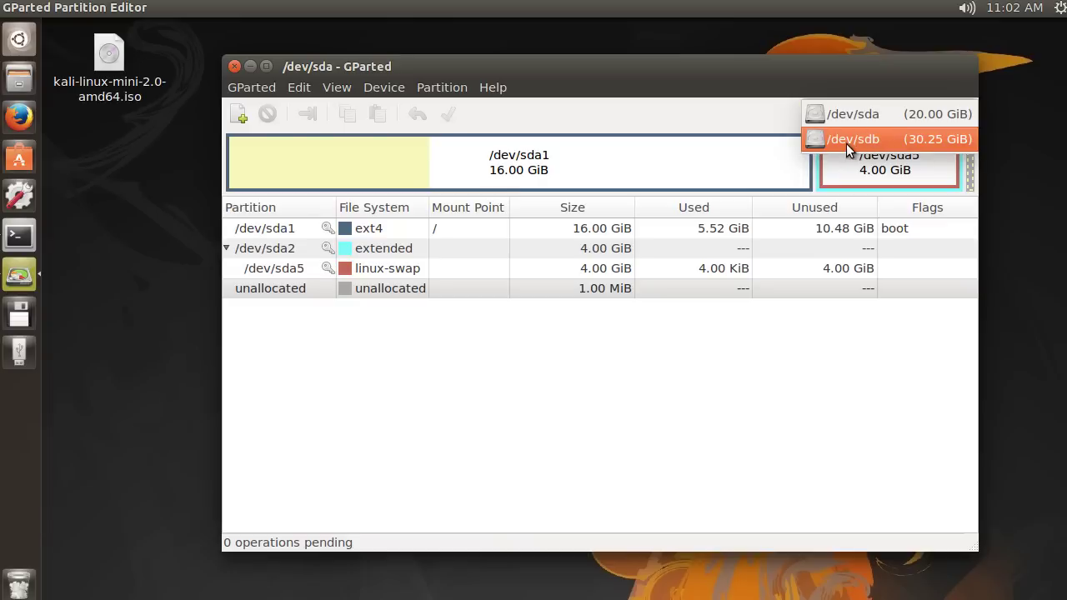
click(908, 112)
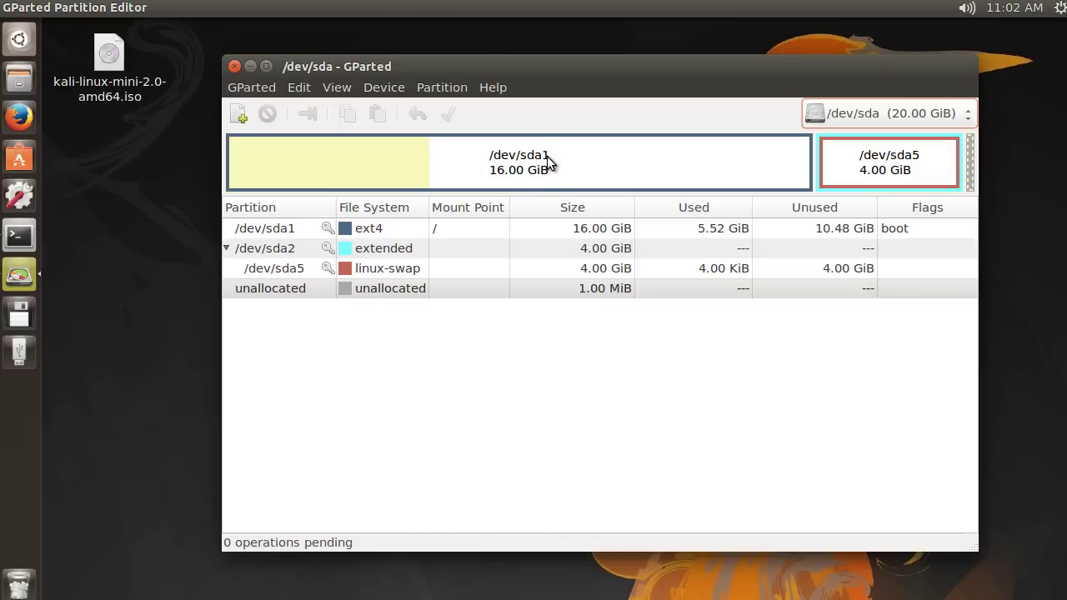
click(293, 228)
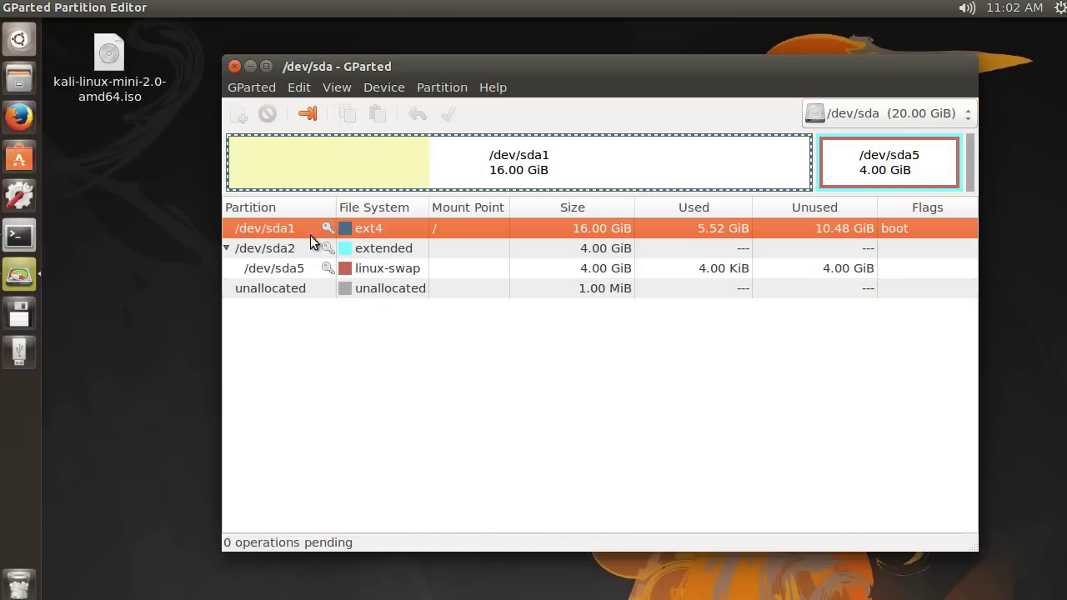
click(296, 247)
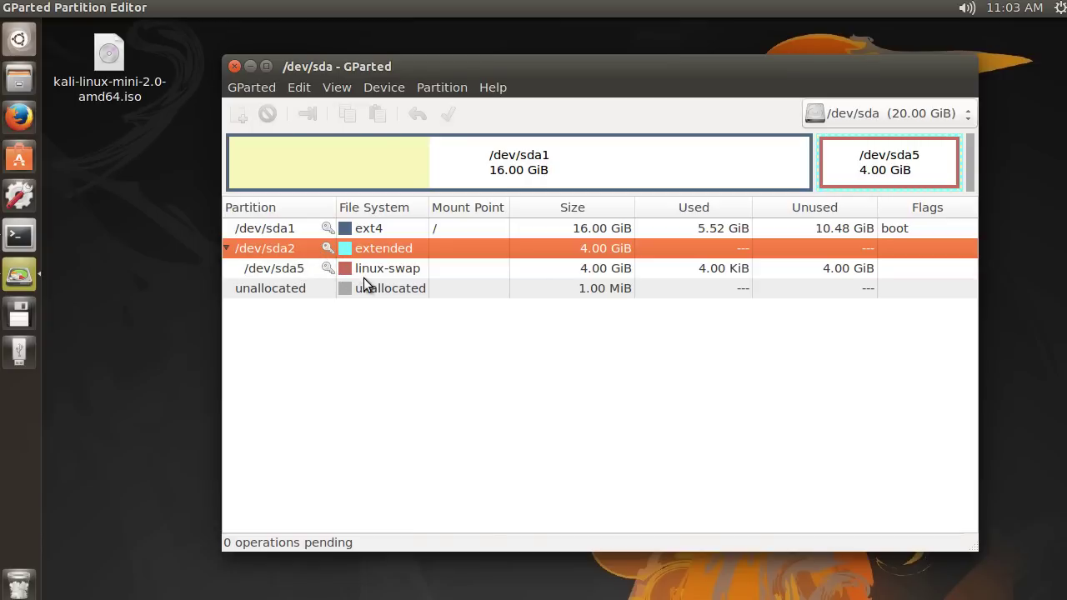
click(395, 290)
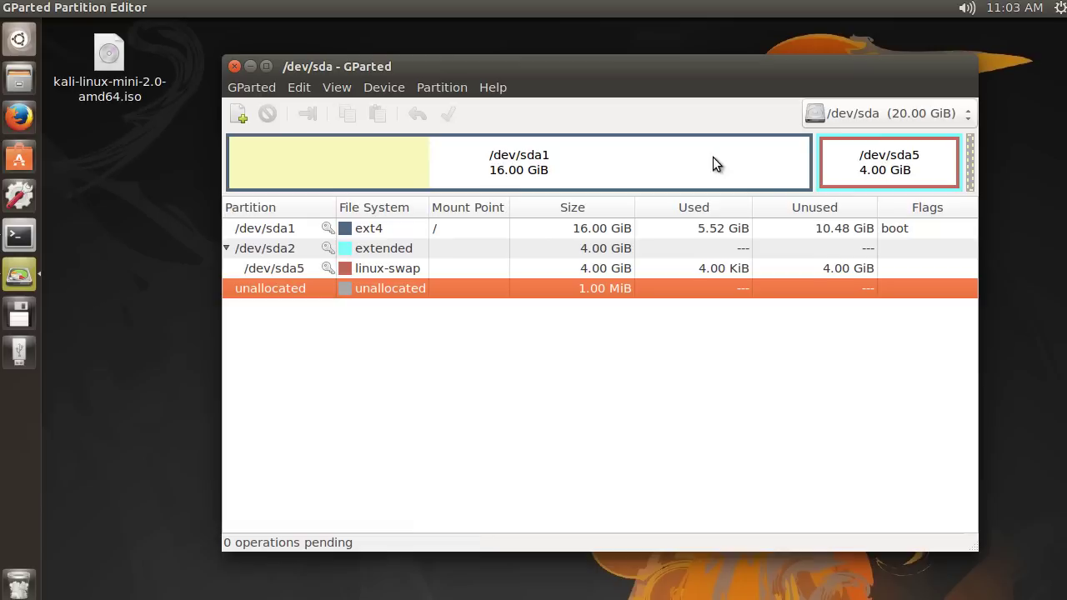
Switch GParted to the 30.25 GiB USB device /dev/sdb.
click(882, 114)
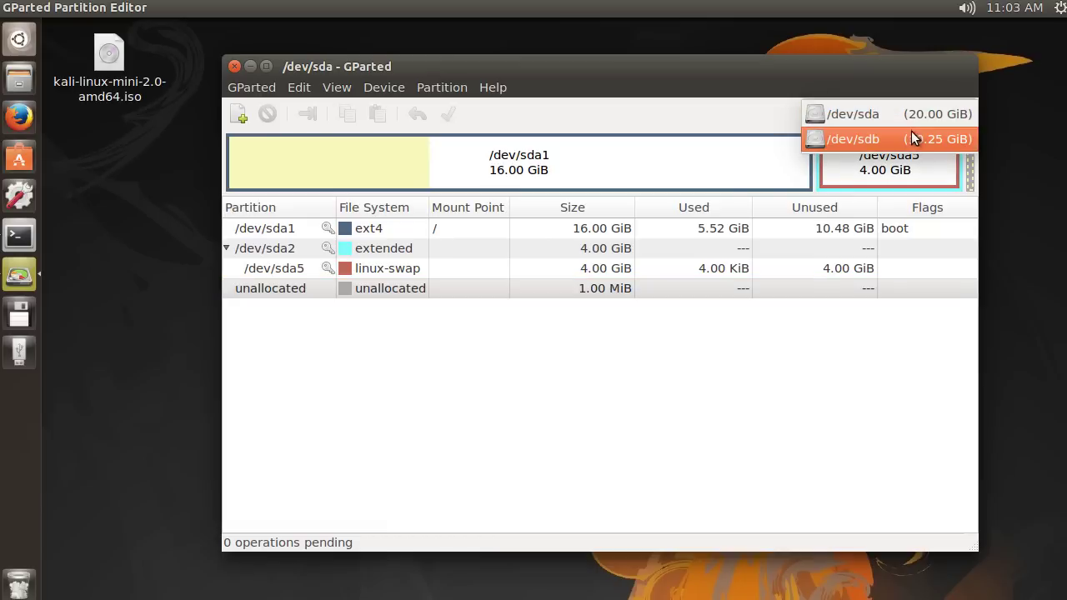
click(904, 142)
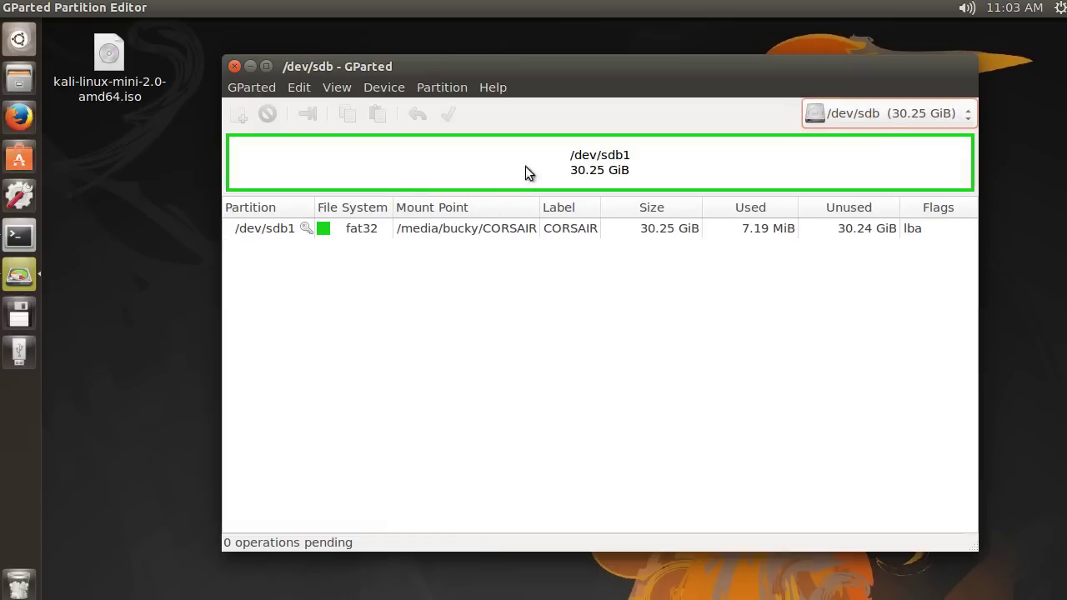